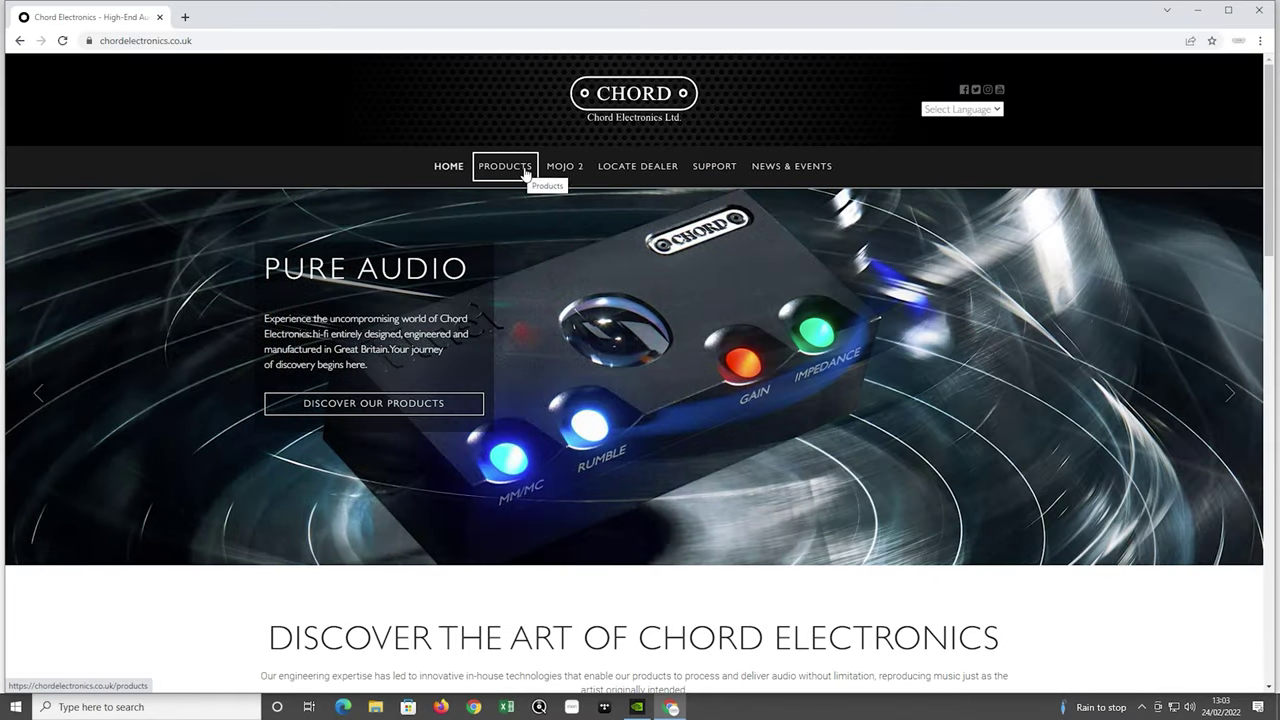
Step: Go to Products > DACs > Hugo 2 and download Windows-10-768KHz-driver.zip
{"action": "left_click", "coordinate": [526, 175]}
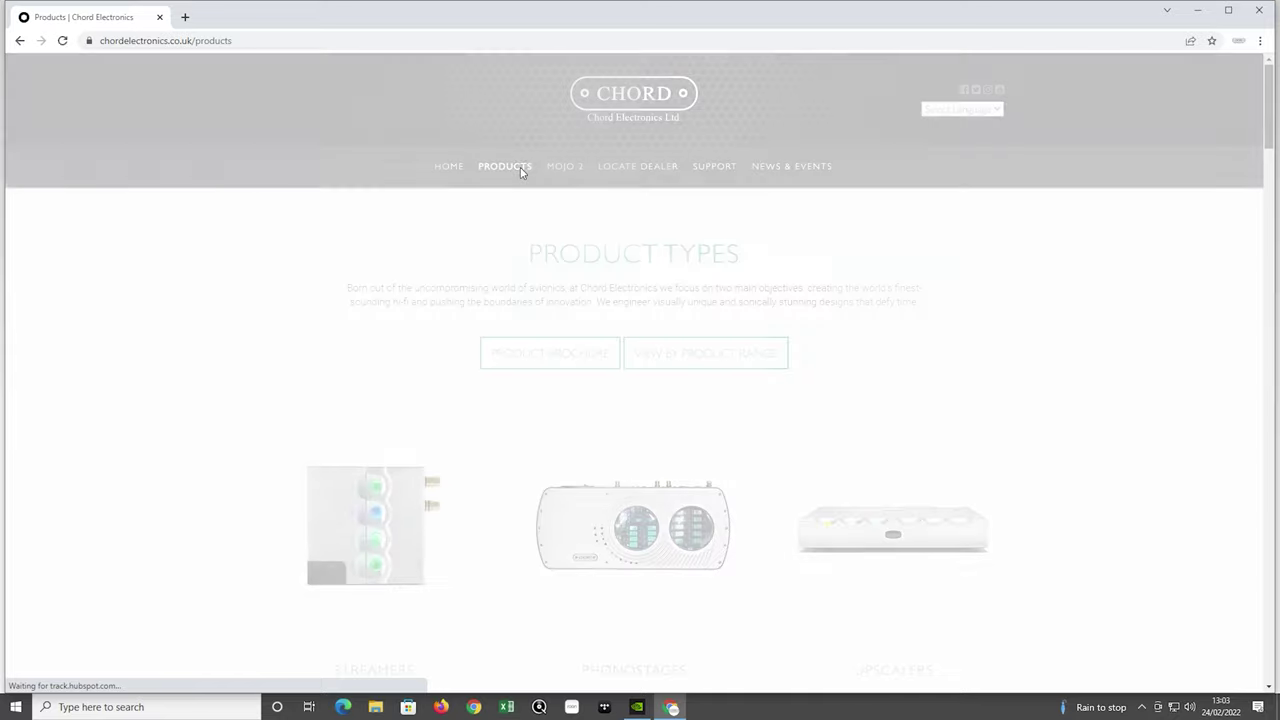
{"action": "scroll", "coordinate": [486, 334], "scroll_direction": "down", "scroll_amount": 4}
{"action": "scroll", "coordinate": [404, 430], "scroll_direction": "down", "scroll_amount": 2}
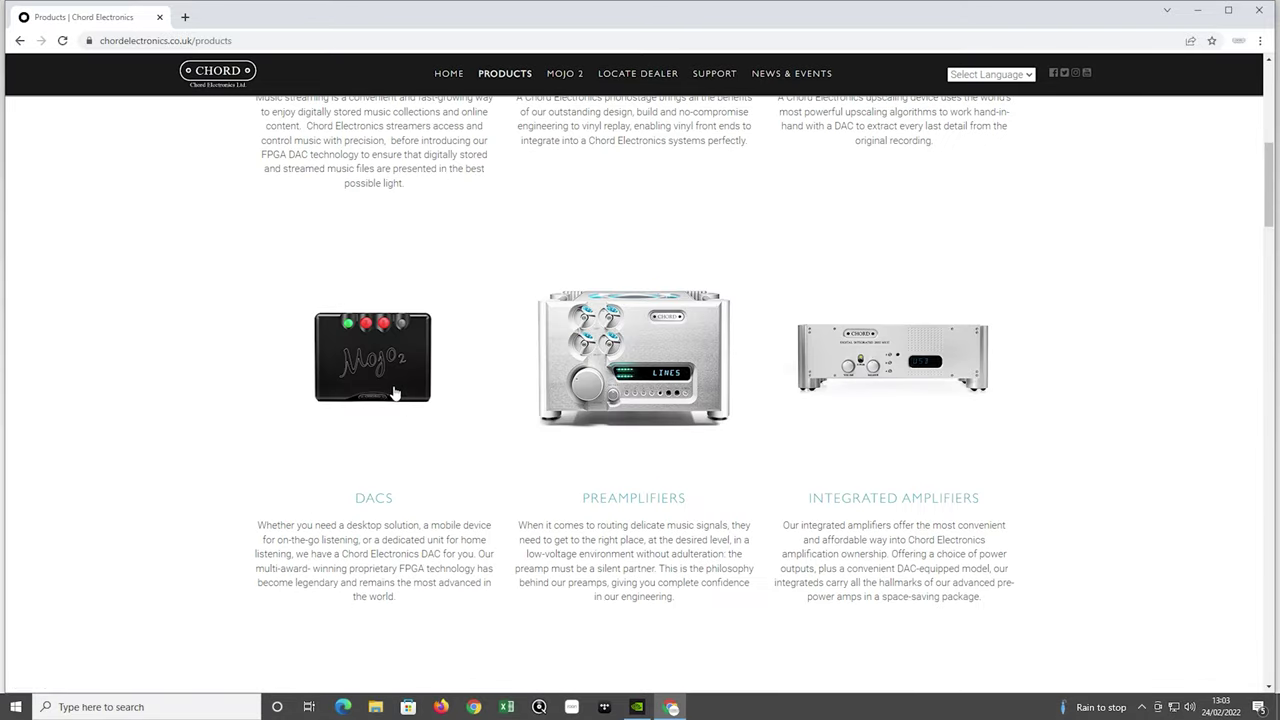
{"action": "left_click", "coordinate": [396, 395]}
{"action": "scroll", "coordinate": [517, 324], "scroll_direction": "down", "scroll_amount": 2}
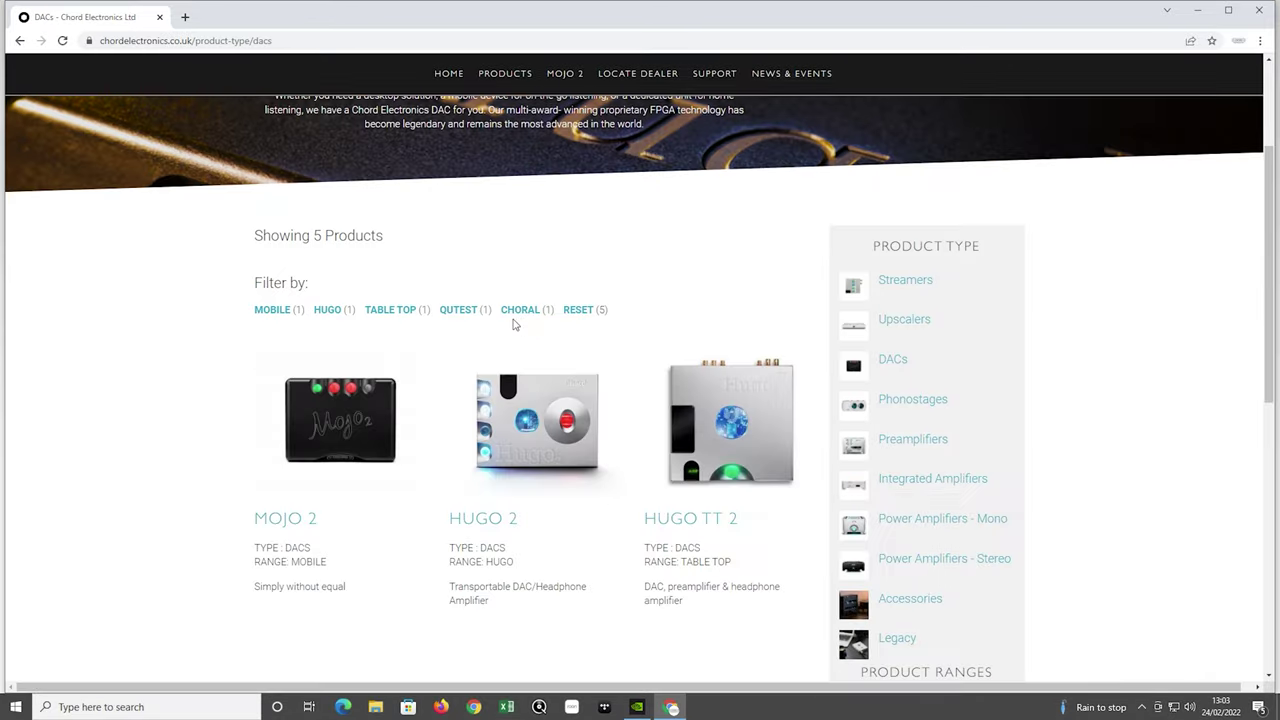
{"action": "scroll", "coordinate": [530, 265], "scroll_direction": "down", "scroll_amount": 2}
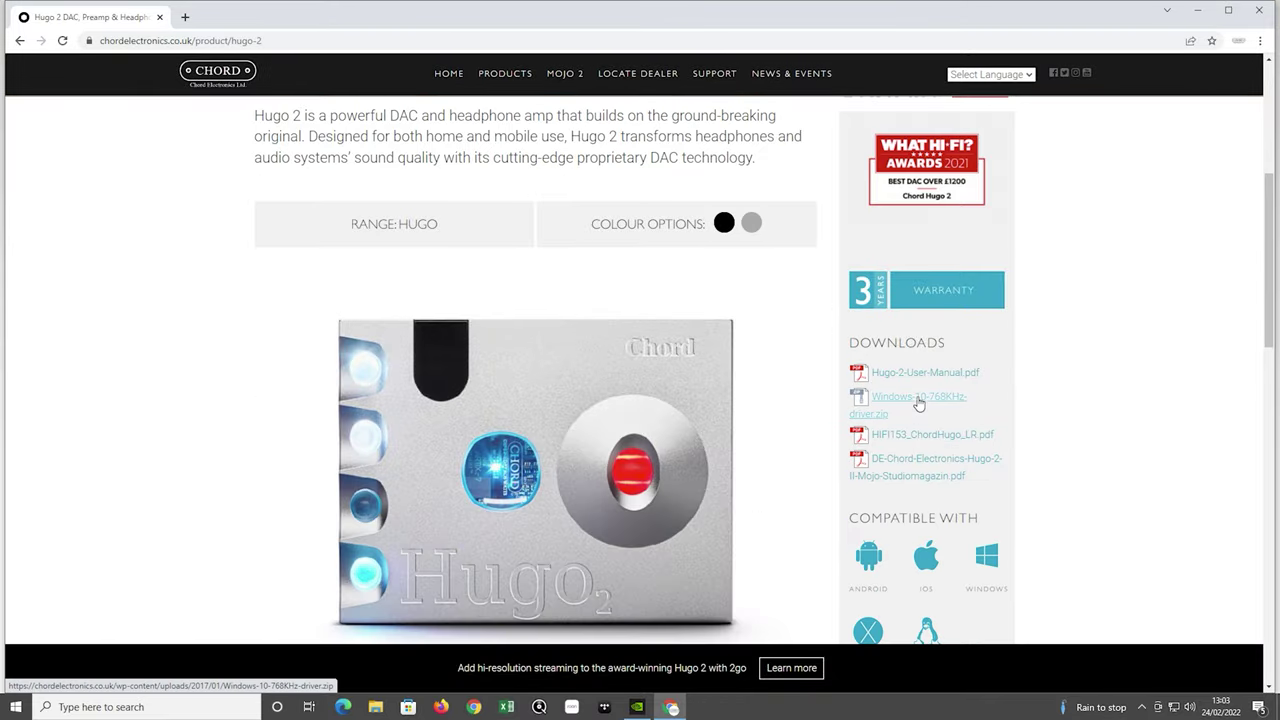
{"action": "left_click", "coordinate": [915, 406]}
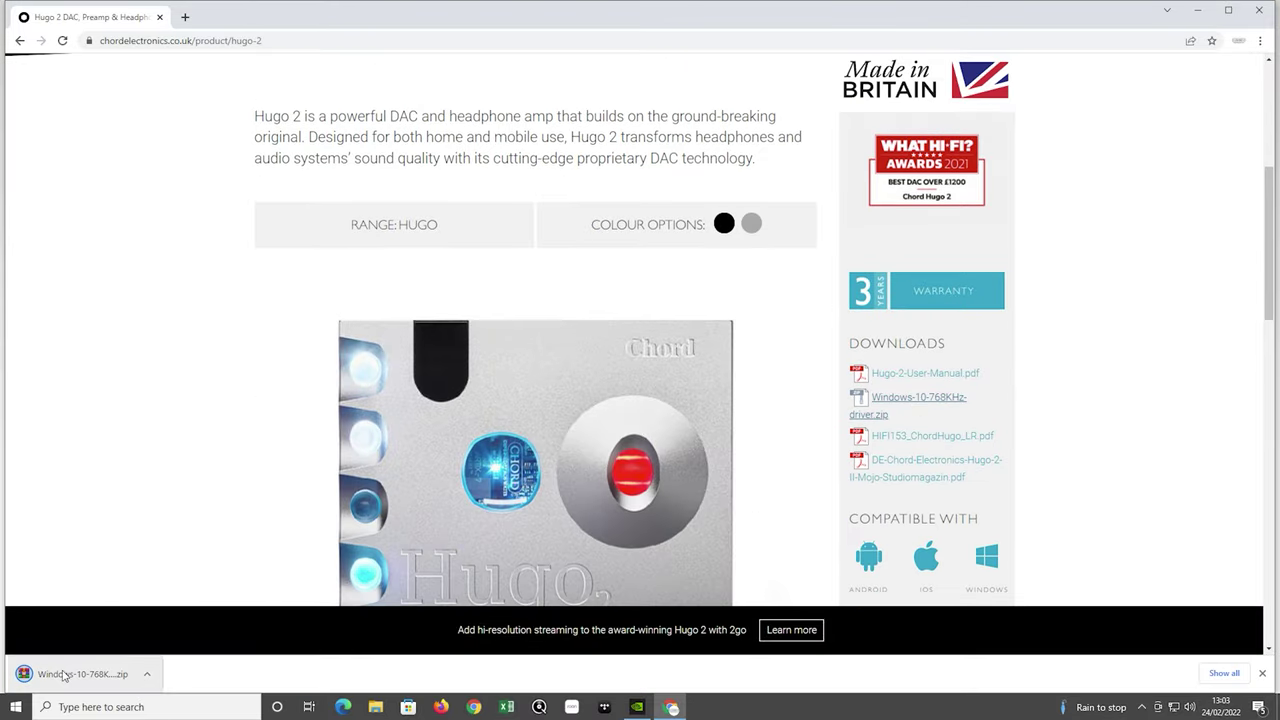
Step: Open the driver zip in WinRAR and start installing setup_768EV.exe
{"action": "left_click", "coordinate": [60, 673]}
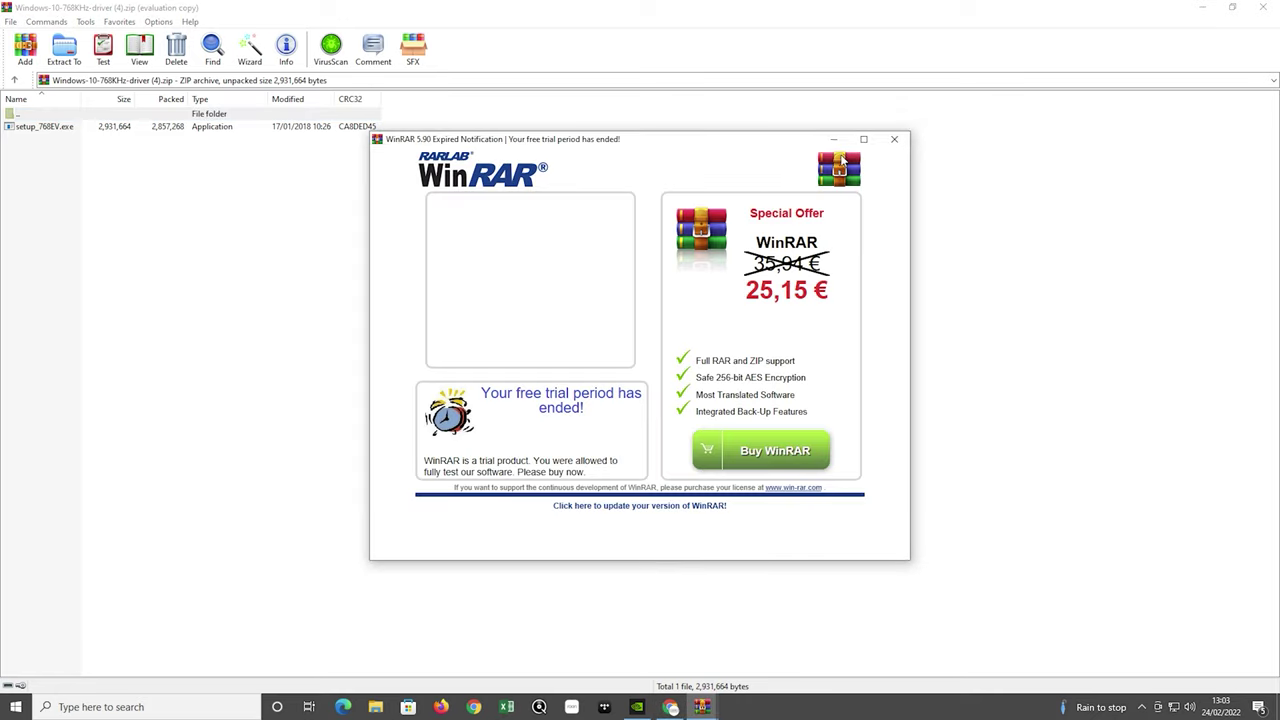
{"action": "left_click", "coordinate": [894, 139]}
{"action": "left_click", "coordinate": [106, 128]}
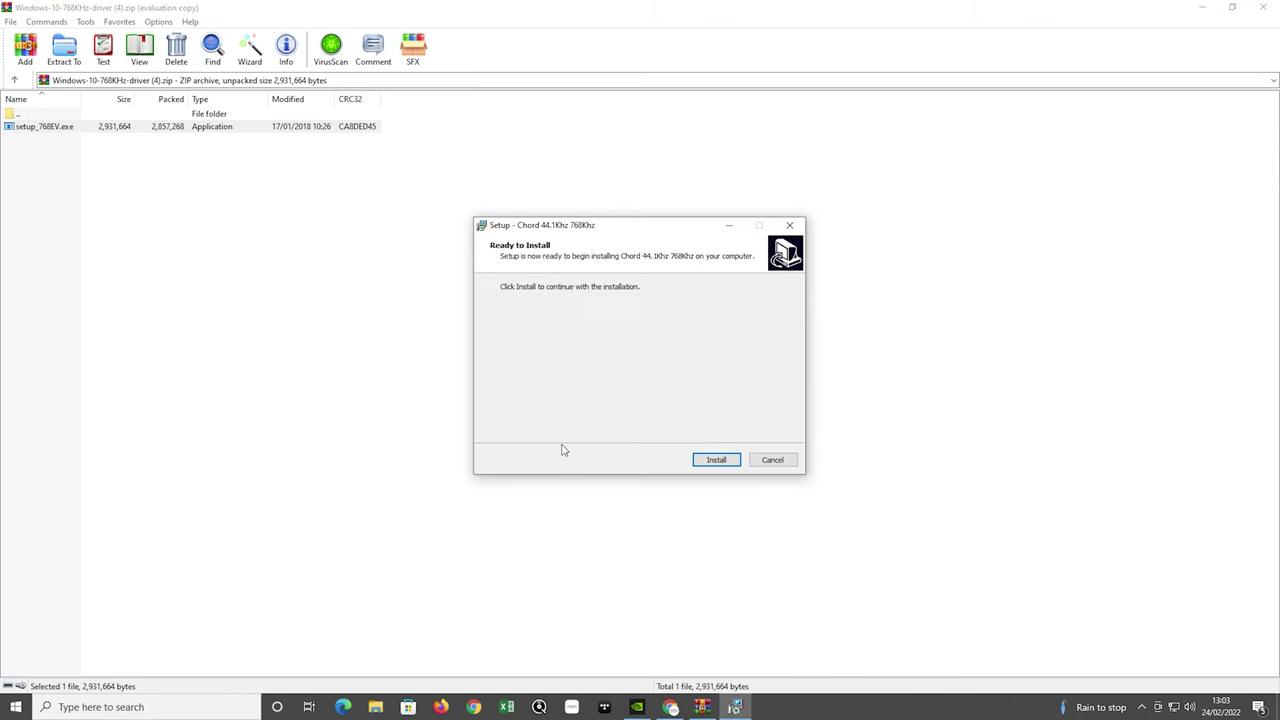
{"action": "left_click", "coordinate": [717, 460]}
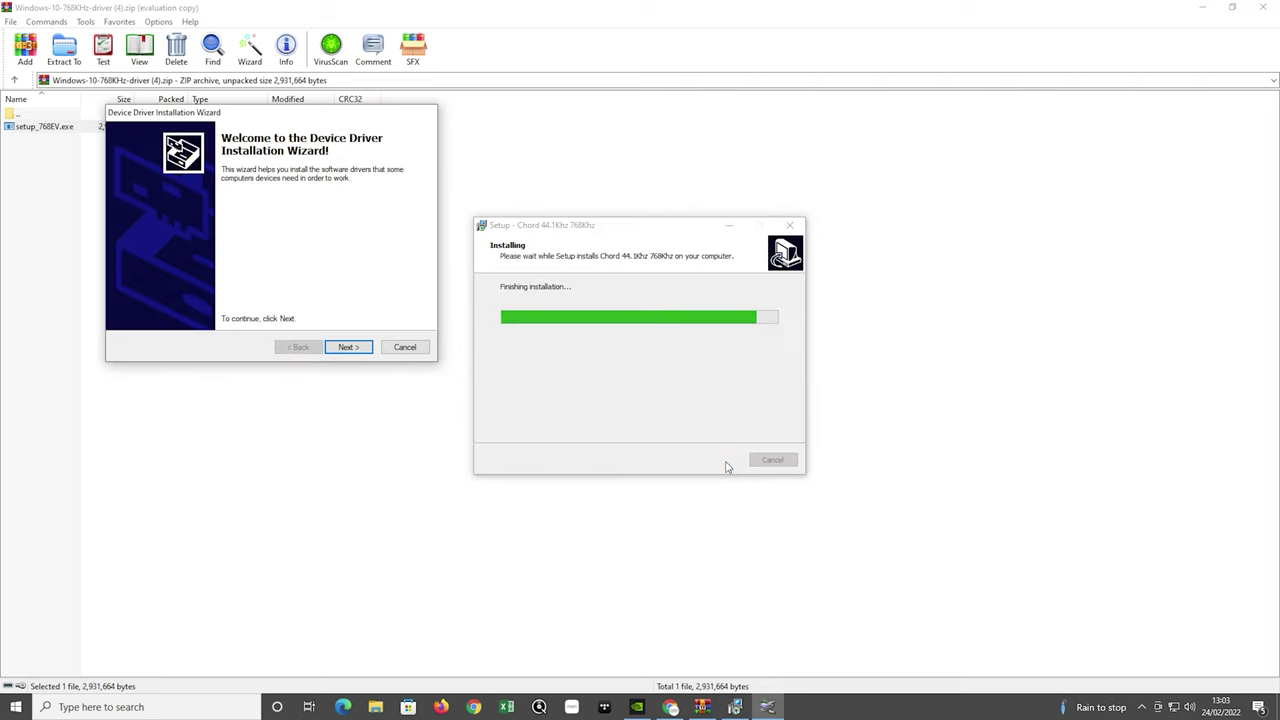
Step: Complete the Chord driver and ASIO64_Chord wizards with default folder, choosing to restart now
{"action": "left_click", "coordinate": [348, 347]}
{"action": "left_click", "coordinate": [349, 348]}
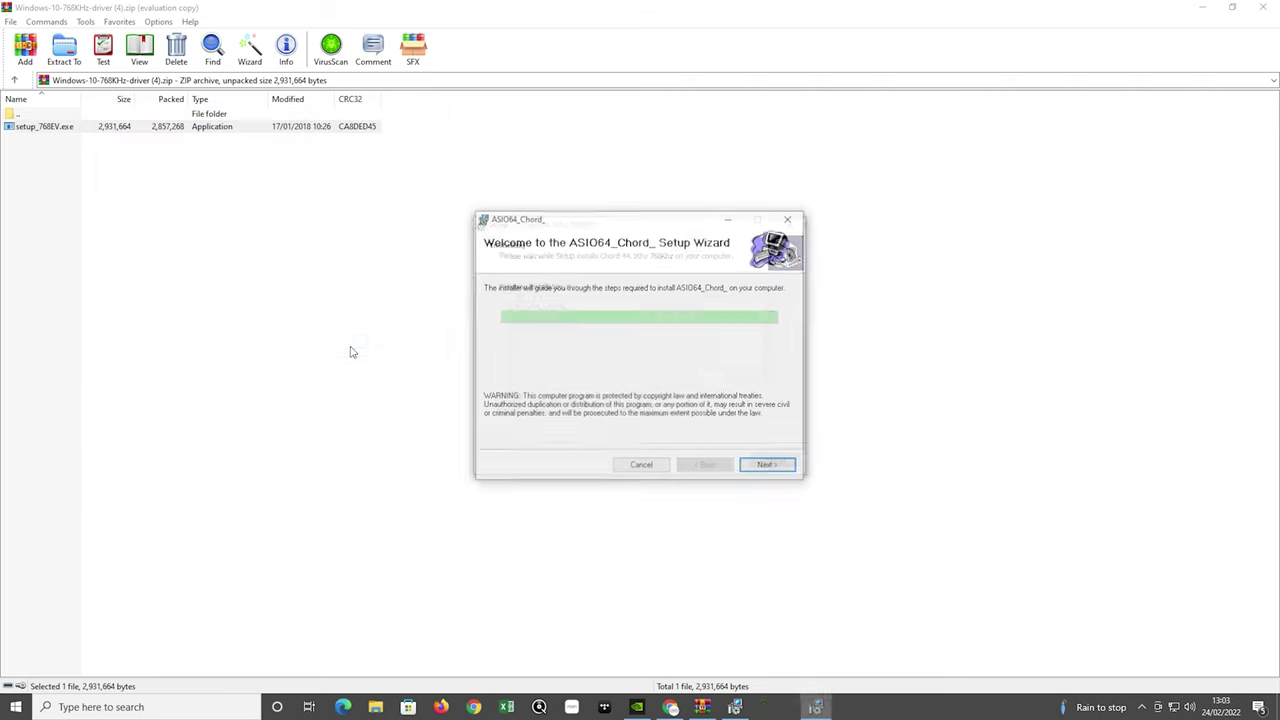
{"action": "left_click", "coordinate": [767, 465]}
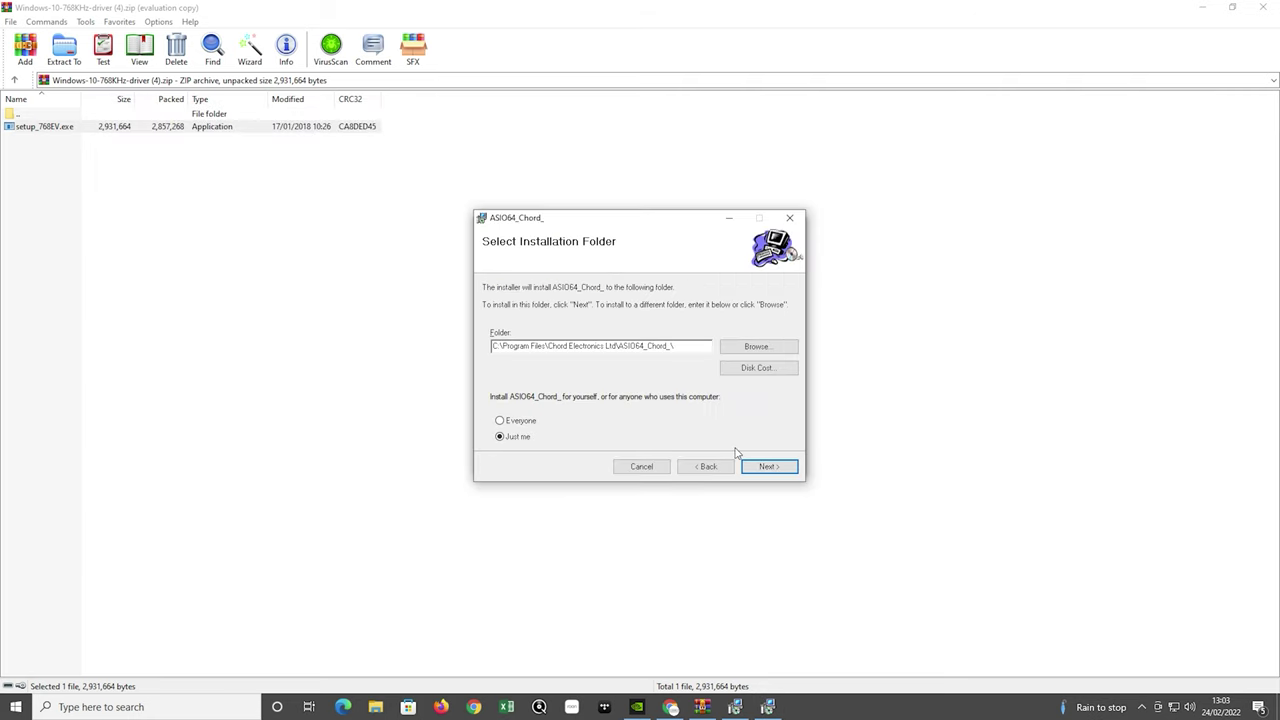
{"action": "left_click", "coordinate": [750, 466]}
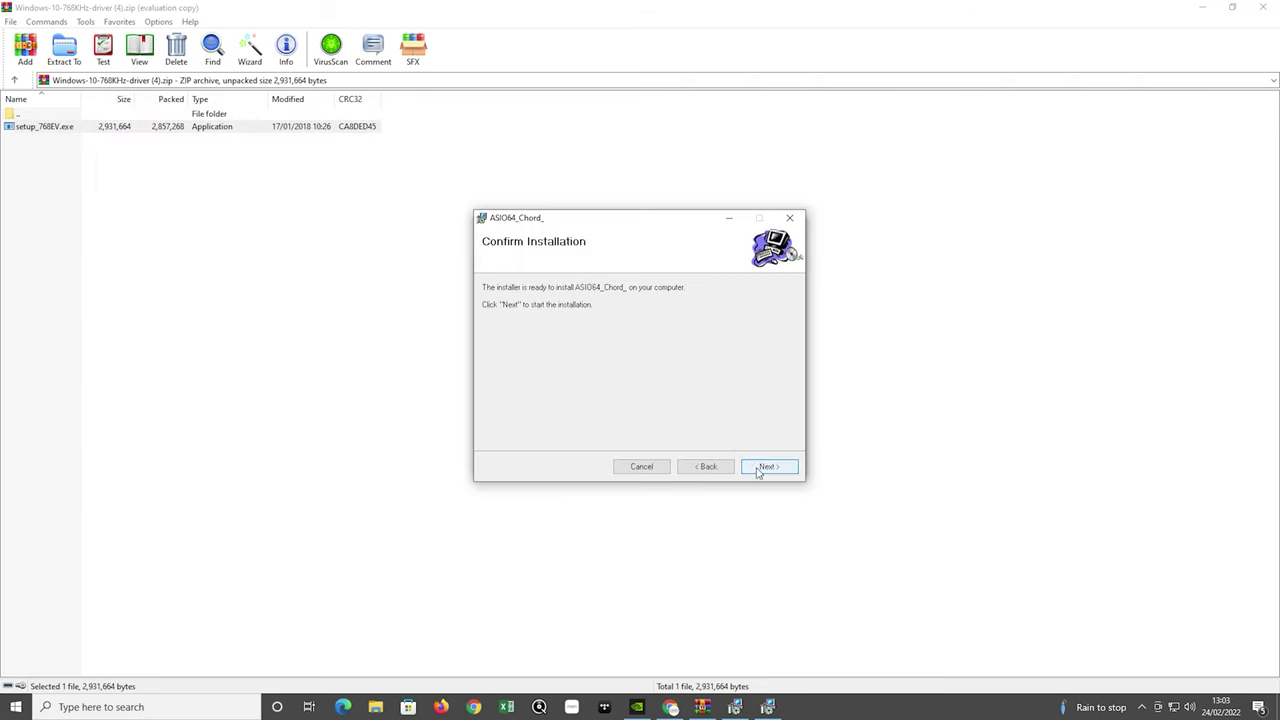
{"action": "left_click", "coordinate": [758, 470]}
{"action": "left_click", "coordinate": [768, 467]}
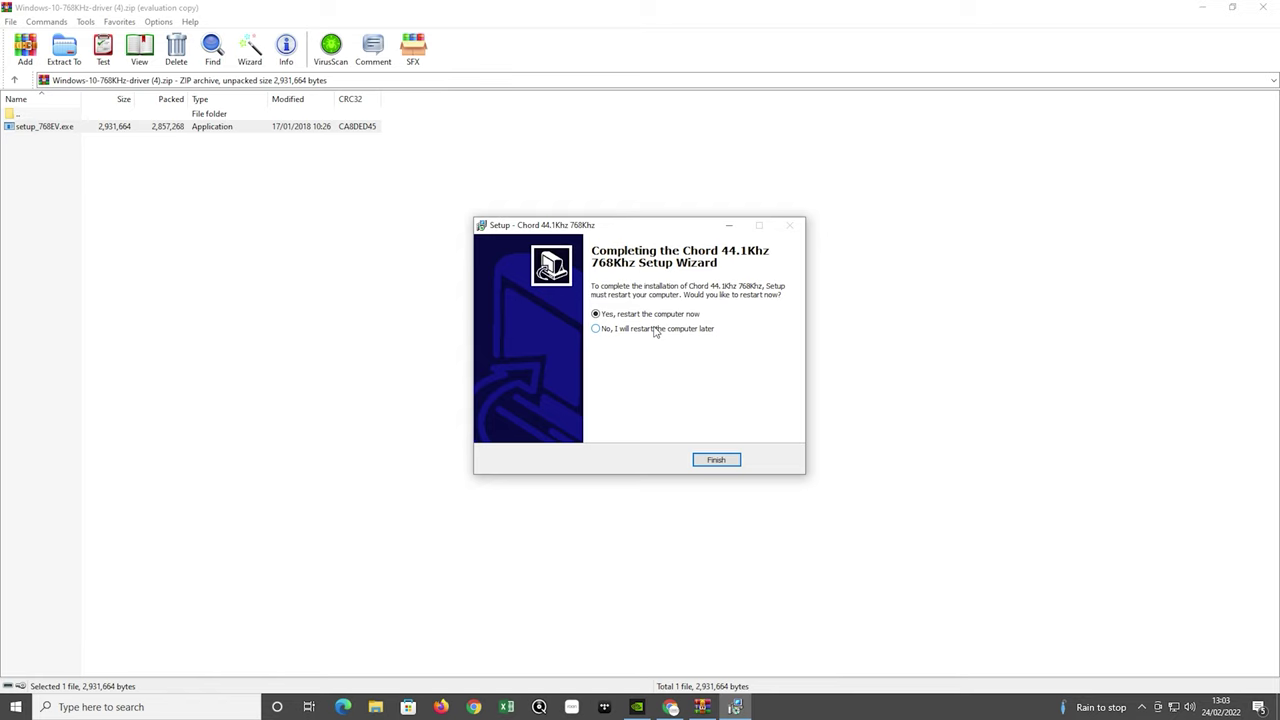
{"action": "left_click", "coordinate": [724, 465]}
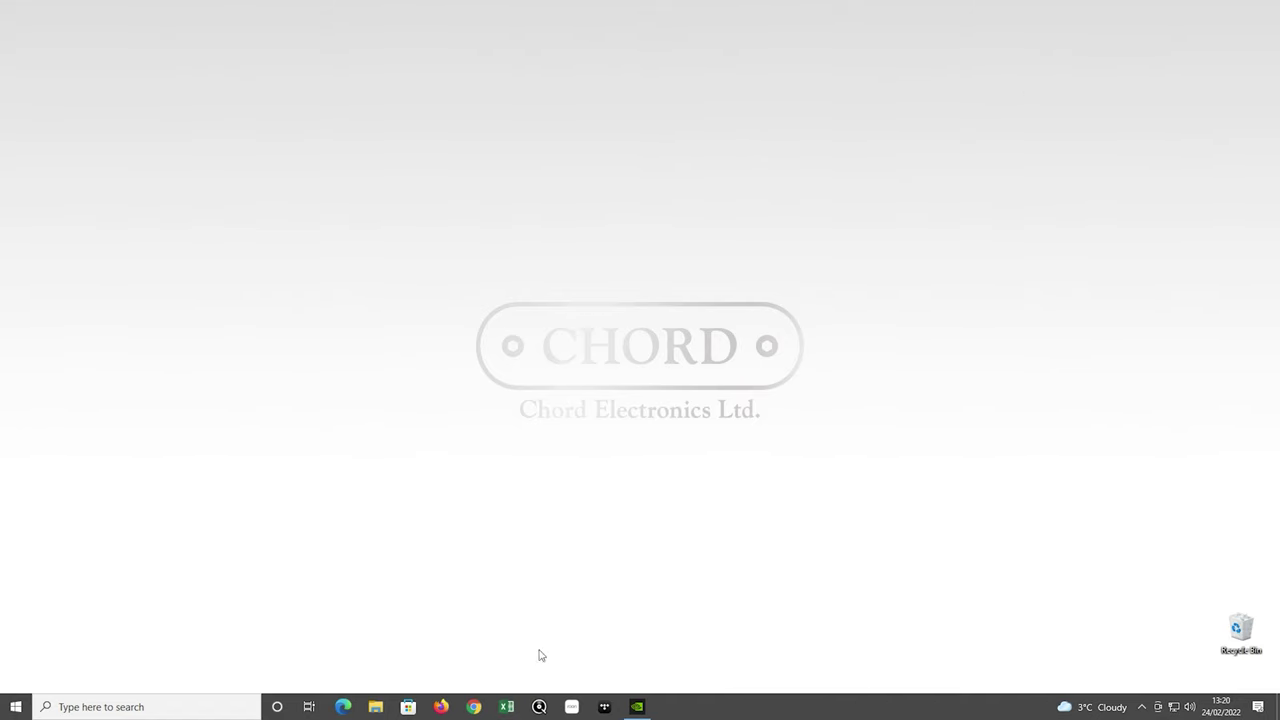
Step: Find Settings via search 'sett' and reach System > Sound > Digital Output device properties
{"action": "left_click", "coordinate": [15, 706]}
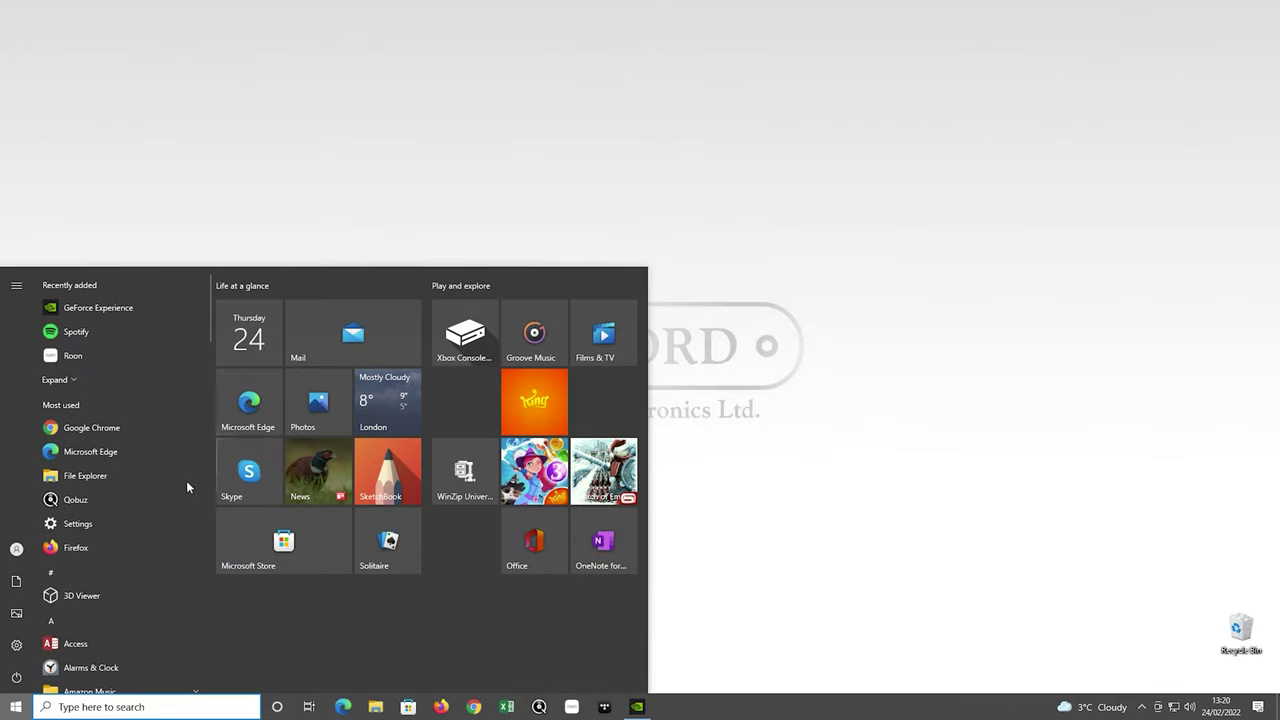
{"action": "left_click", "coordinate": [150, 706]}
{"action": "type", "text": "set"}
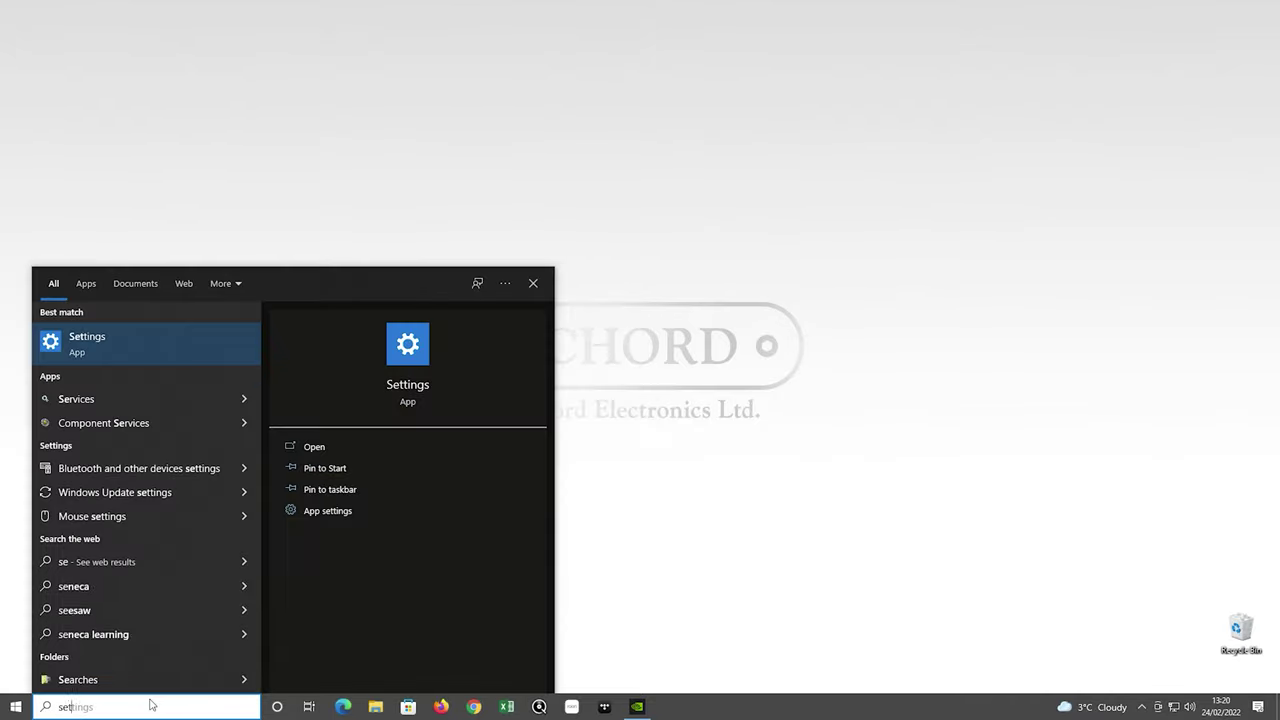
{"action": "type", "text": "t"}
{"action": "left_click", "coordinate": [111, 336]}
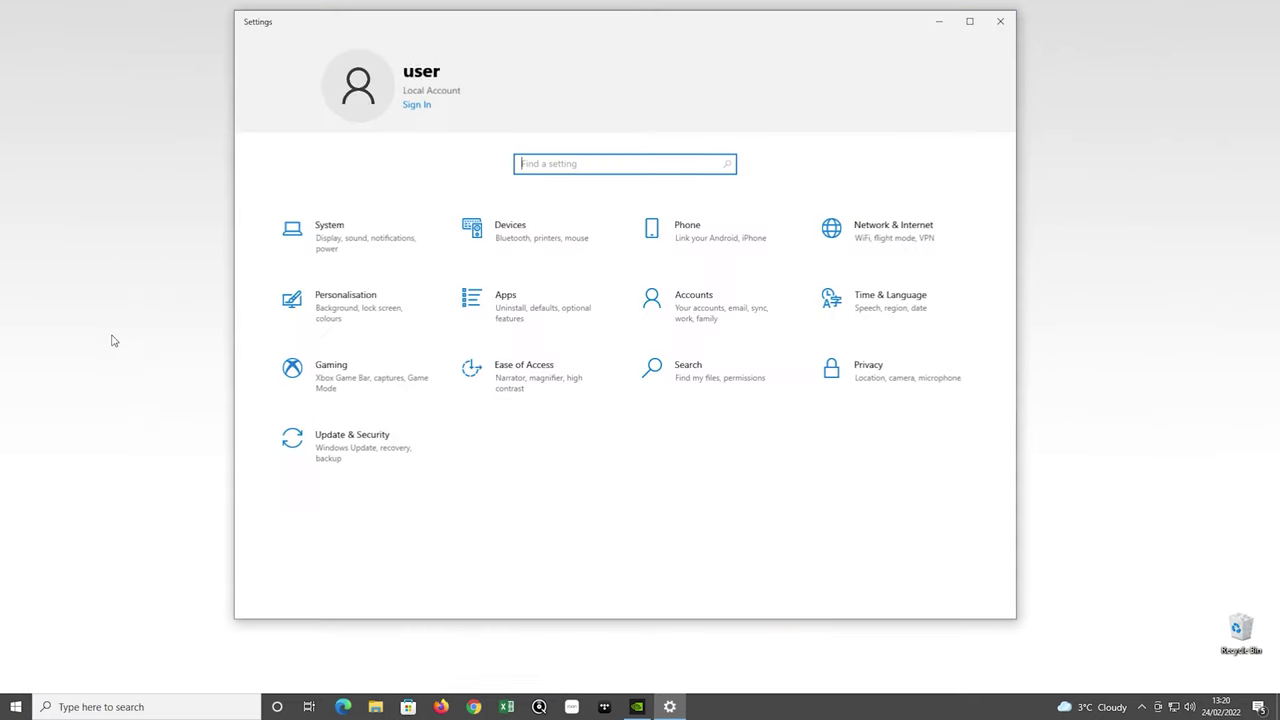
{"action": "left_click", "coordinate": [346, 227]}
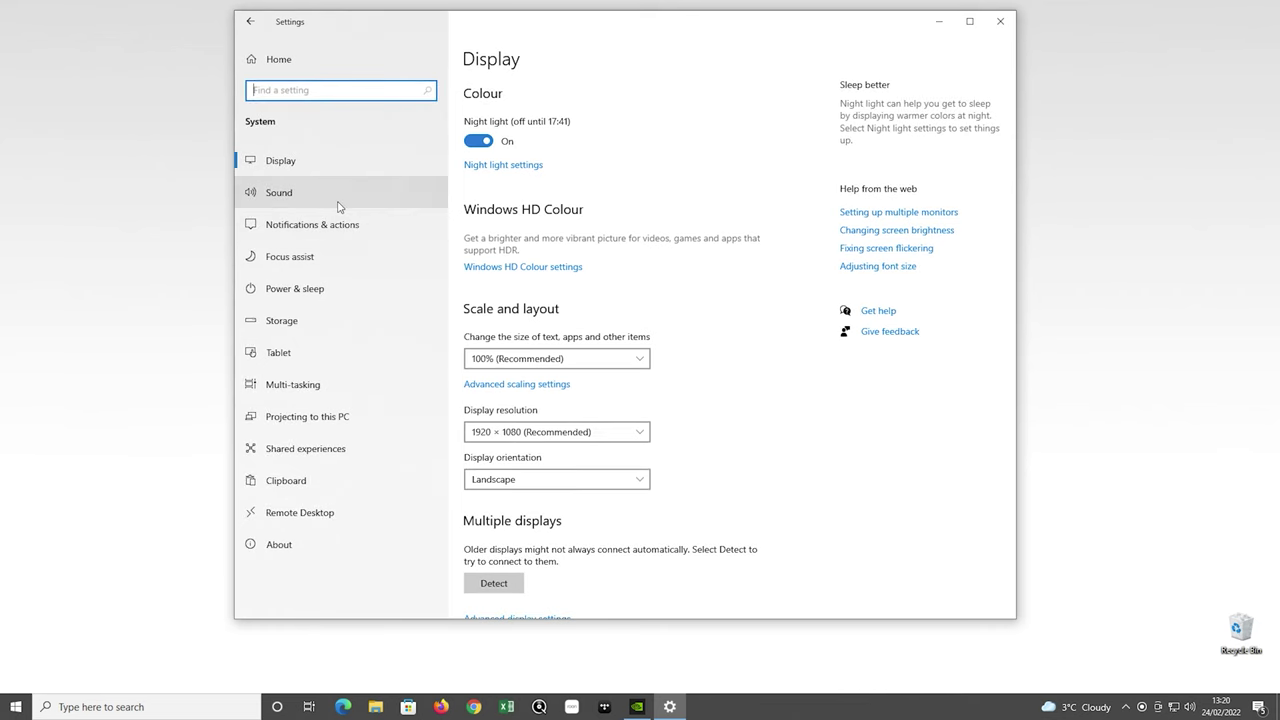
{"action": "left_click", "coordinate": [338, 203]}
{"action": "left_click", "coordinate": [504, 213]}
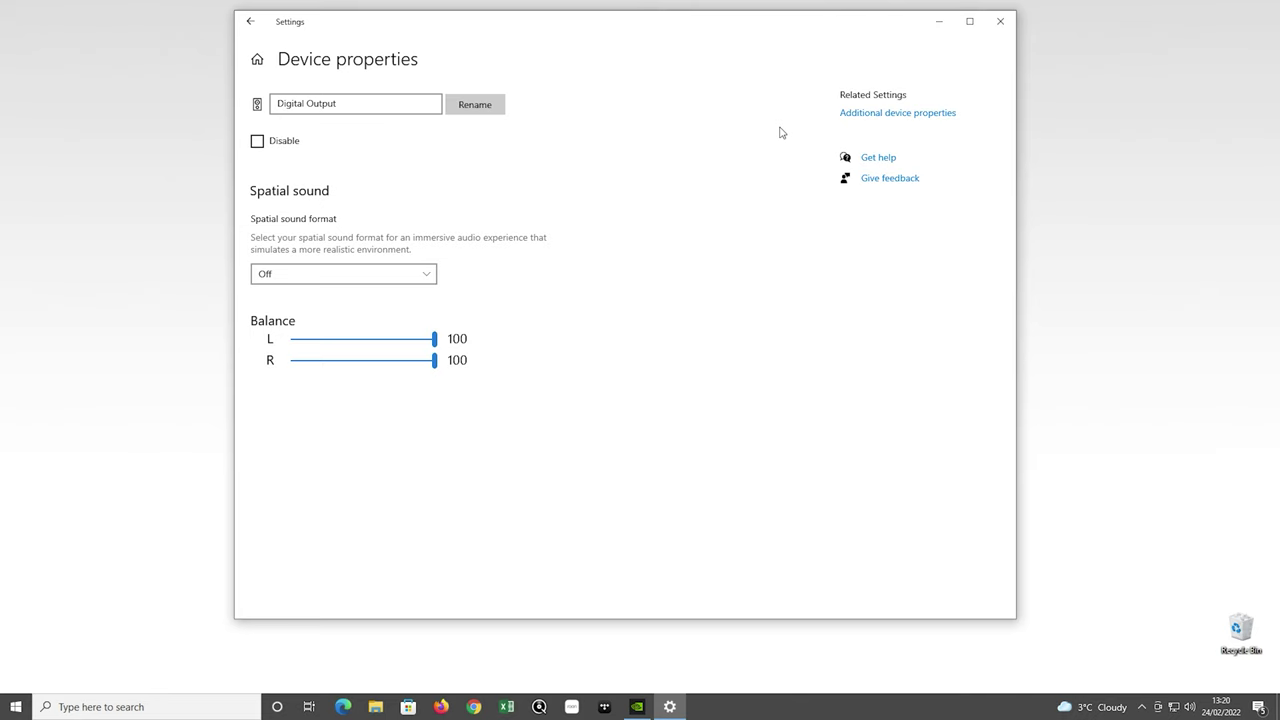
Step: Keep both Exclusive Mode boxes ticked in Digital Output's Advanced properties, confirm, and close Settings
{"action": "left_click", "coordinate": [855, 115]}
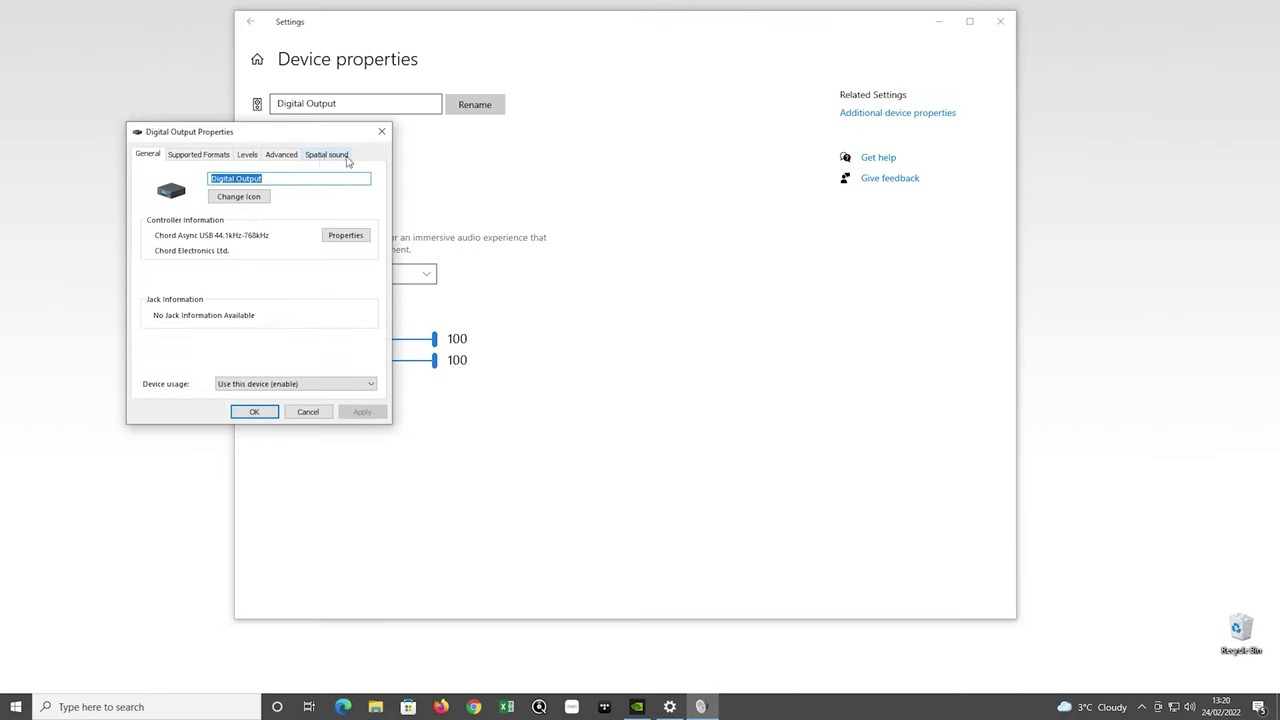
{"action": "left_click", "coordinate": [283, 155]}
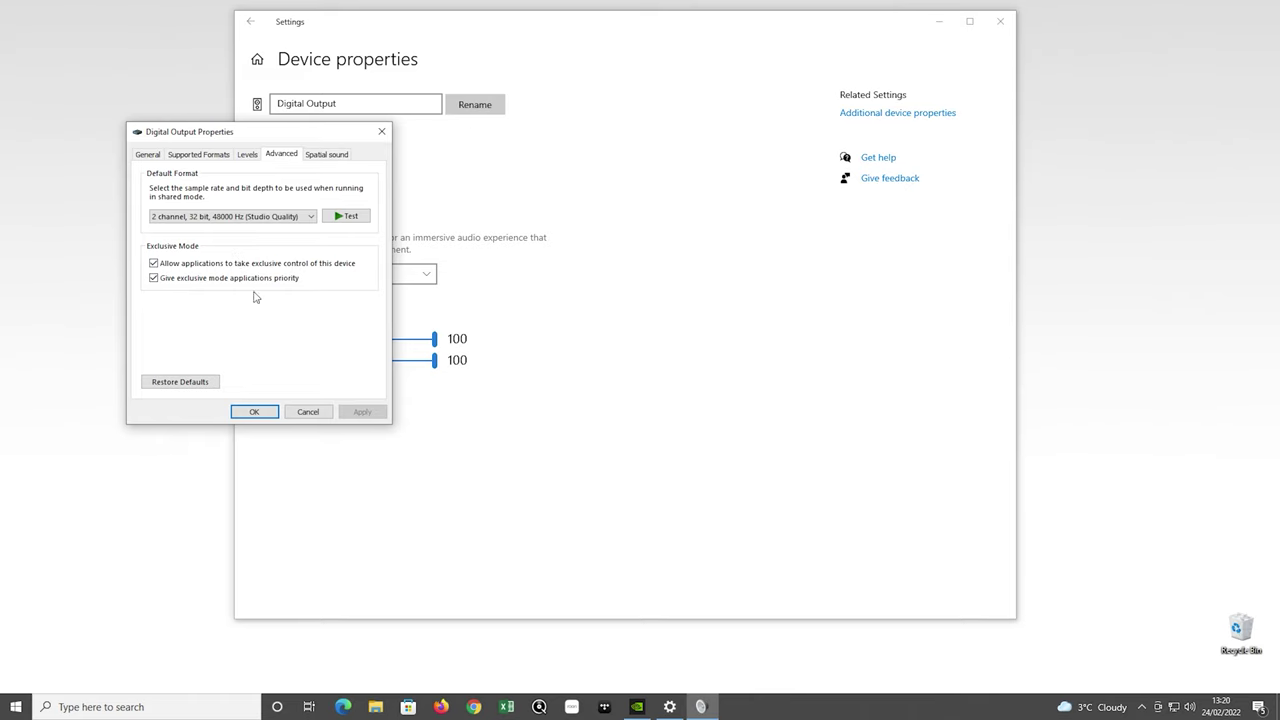
{"action": "left_click", "coordinate": [256, 412]}
{"action": "left_click", "coordinate": [1000, 21]}
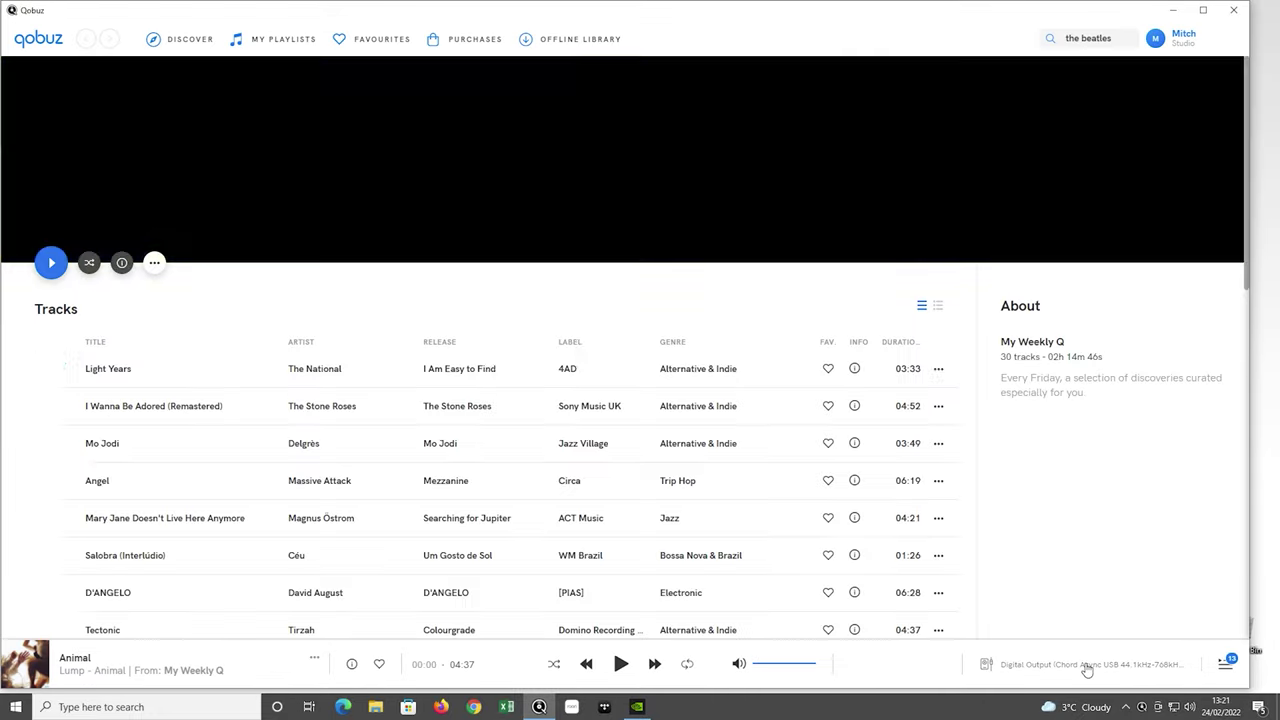
Step: Set Qobuz output to Digital Output Wasapi (Exclusive Mode), test-play Animal by Lump, then close Qobuz
{"action": "left_click", "coordinate": [1087, 667]}
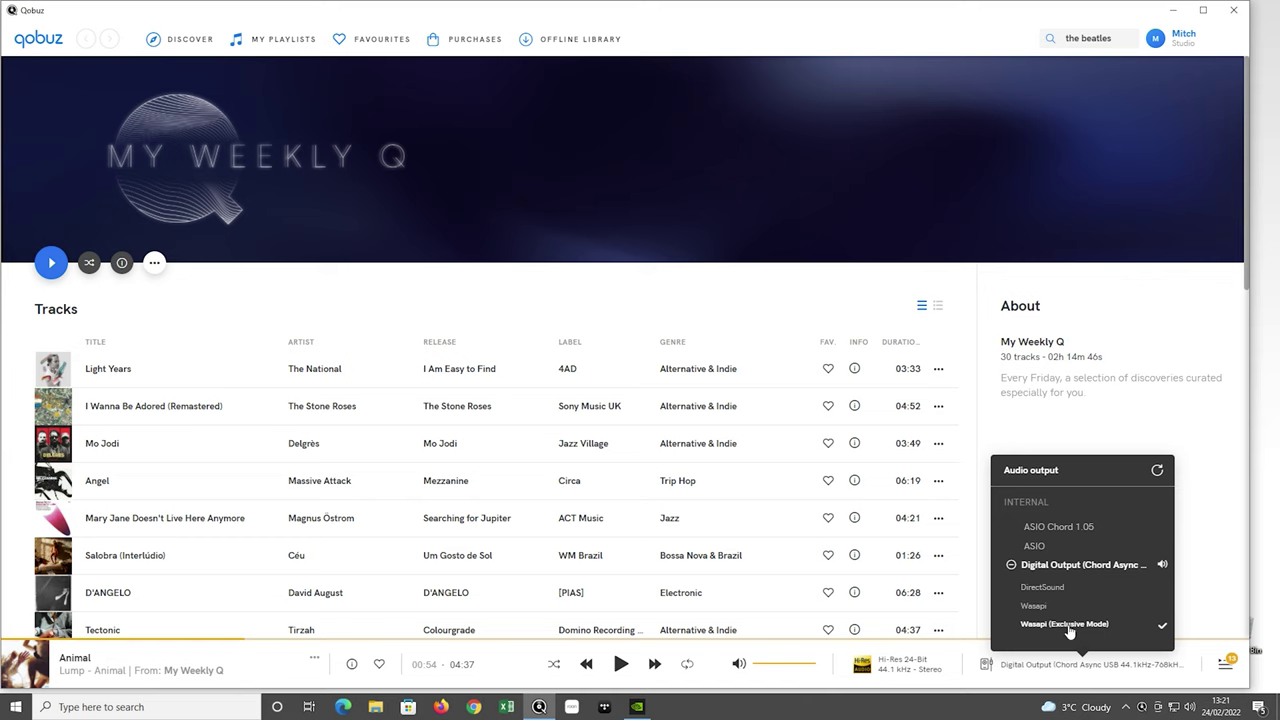
{"action": "left_click", "coordinate": [1069, 627]}
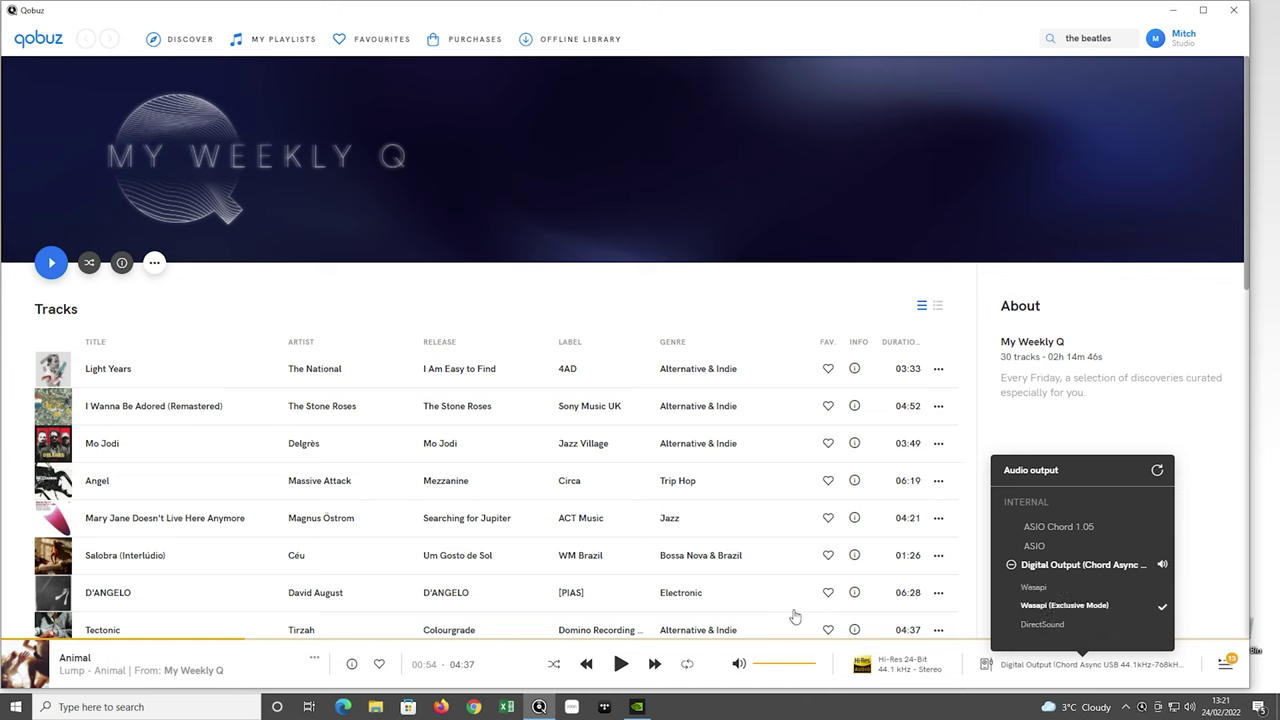
{"action": "left_click", "coordinate": [622, 665]}
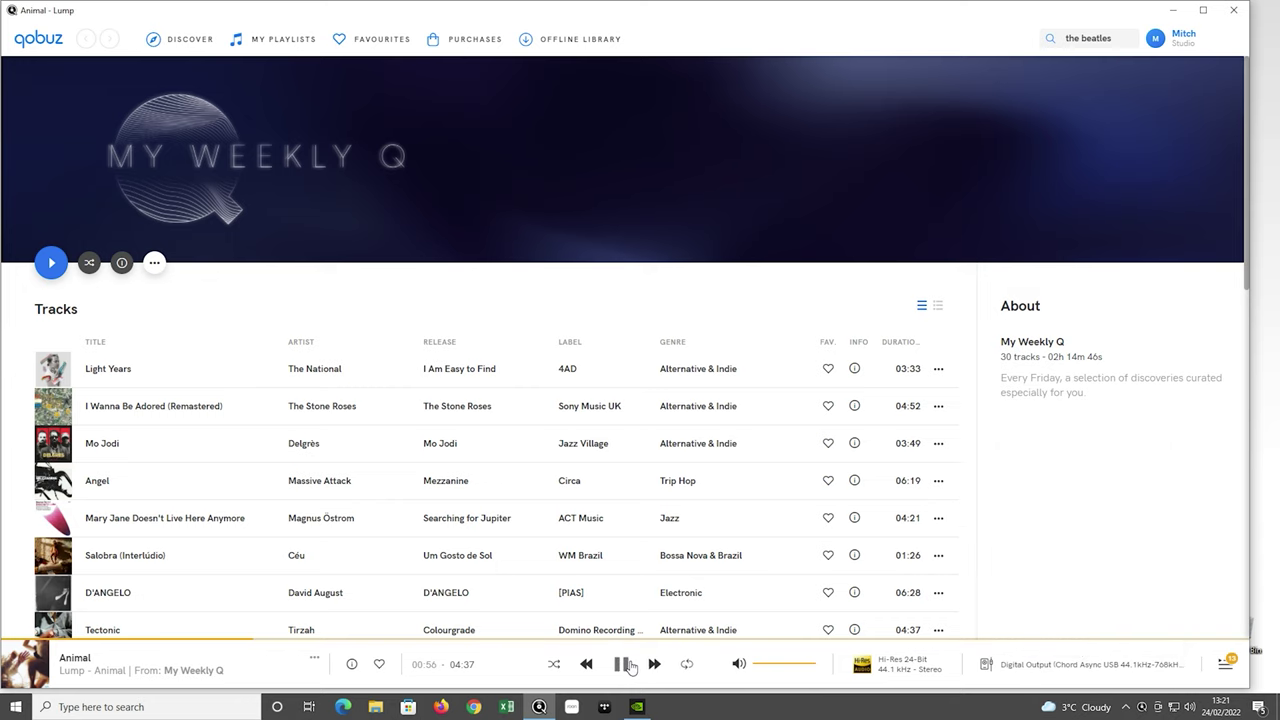
{"action": "left_click", "coordinate": [622, 665]}
{"action": "left_click", "coordinate": [1234, 10]}
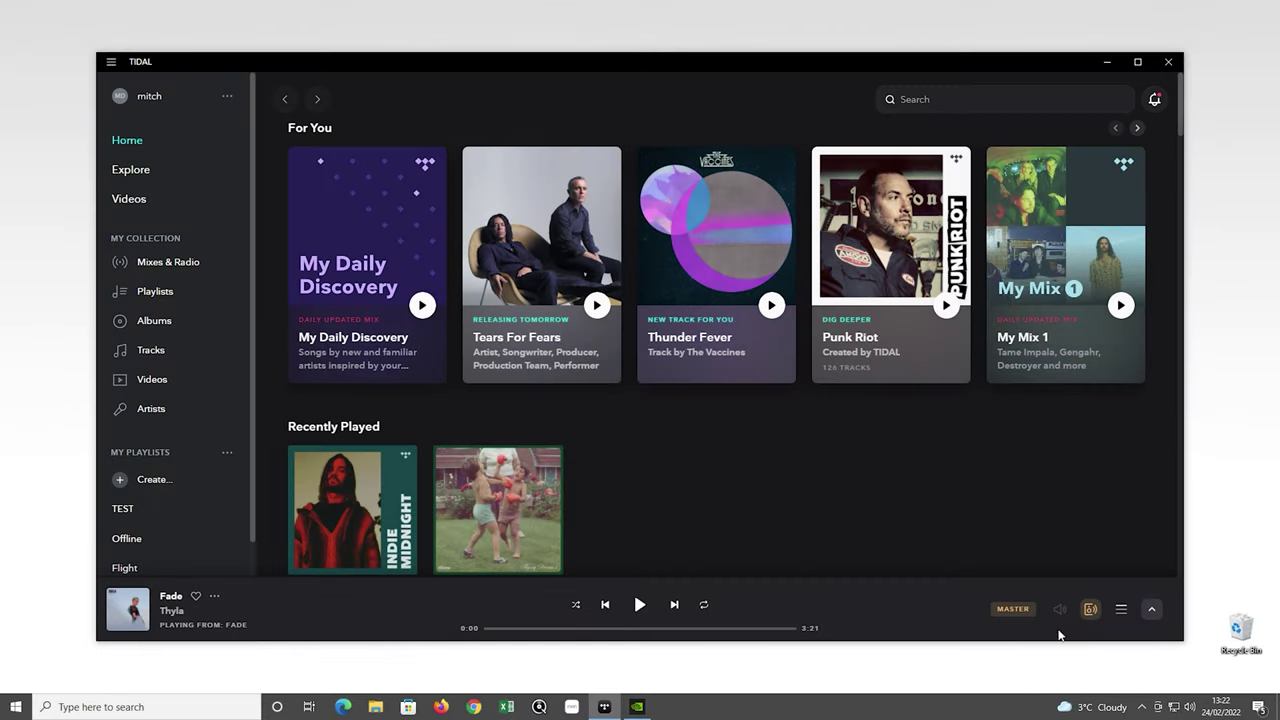
Step: Verify Use Exclusive Mode and Force volume are on for TIDAL's Digital Output, then close TIDAL
{"action": "left_click", "coordinate": [1090, 609]}
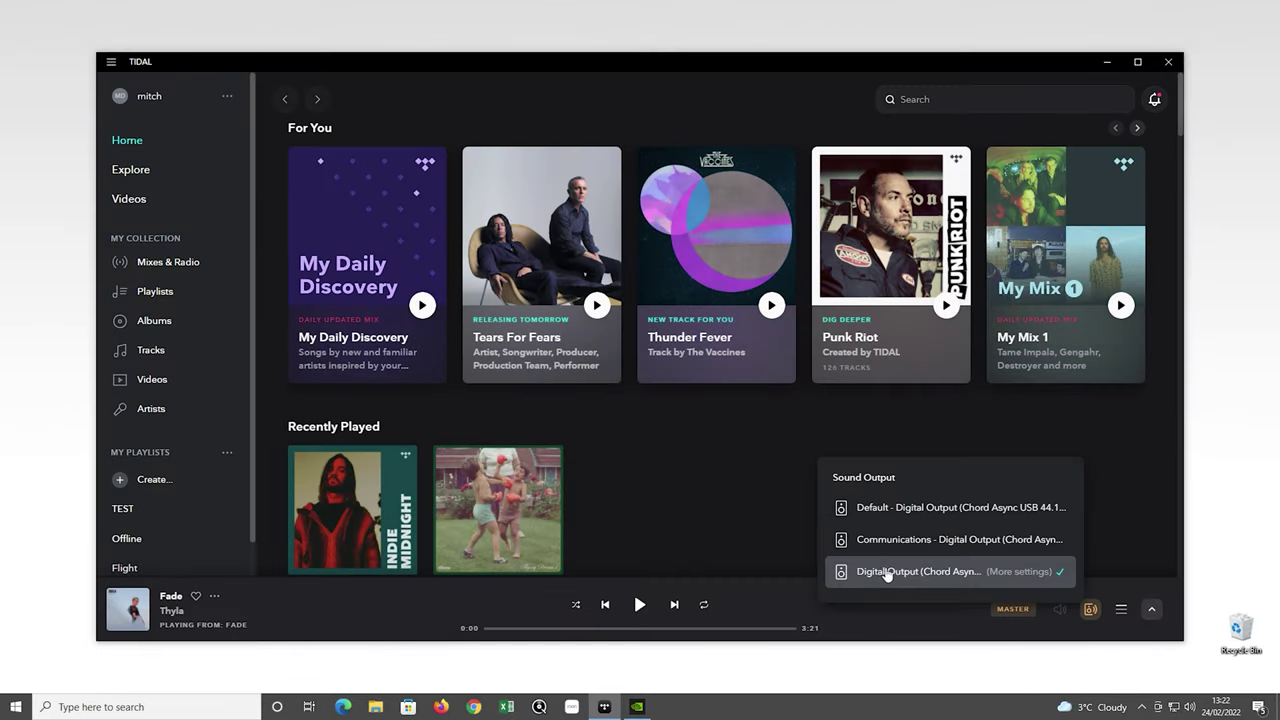
{"action": "left_click", "coordinate": [1032, 573]}
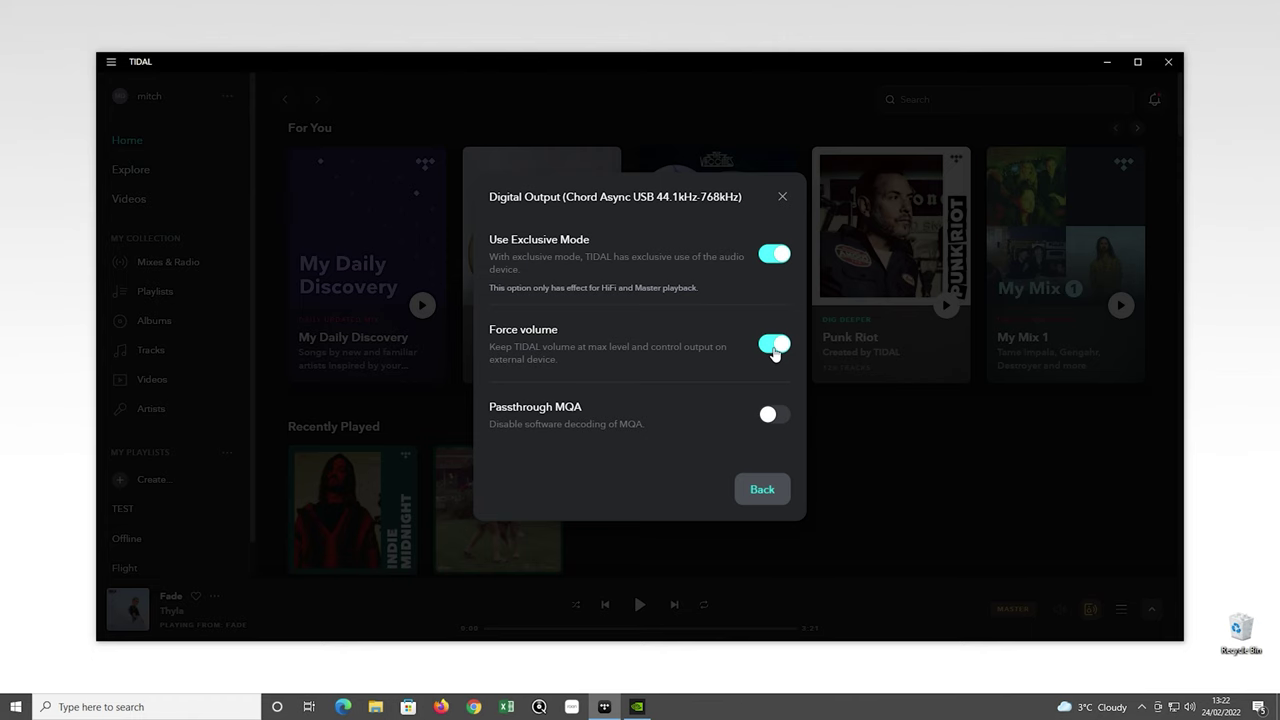
{"action": "left_click", "coordinate": [782, 494]}
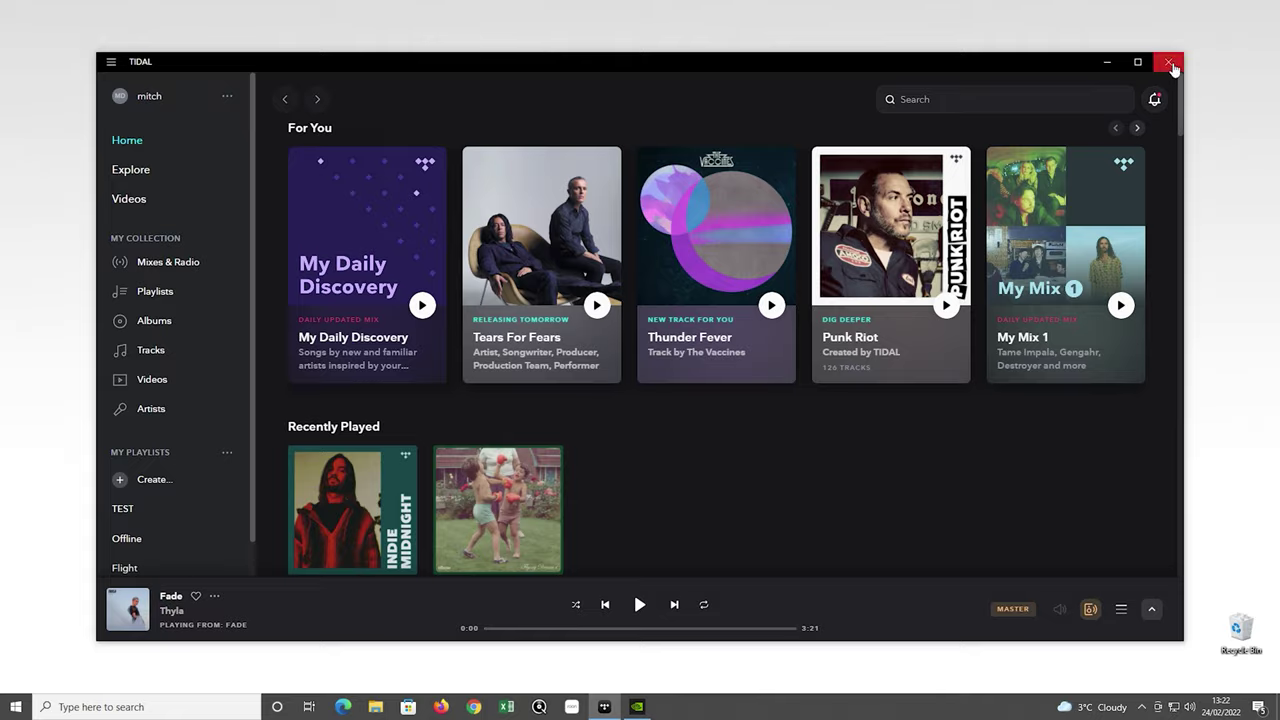
{"action": "left_click", "coordinate": [1166, 61]}
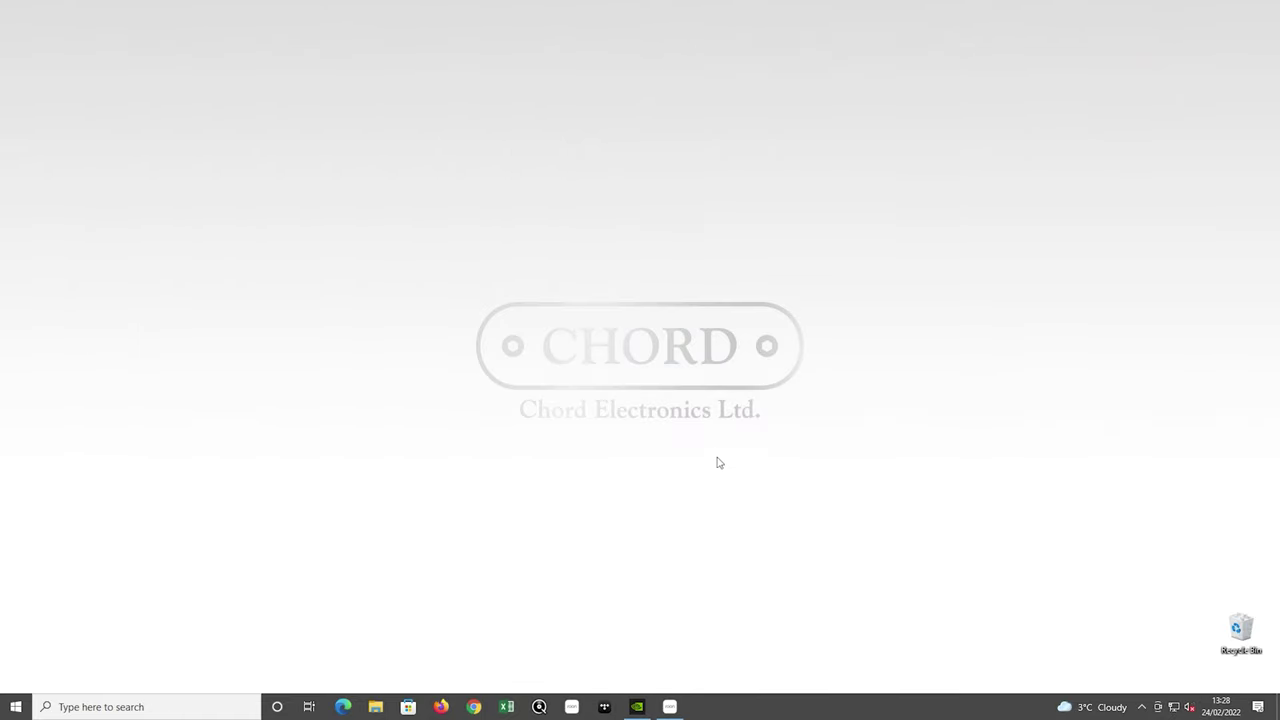
Step: Switch to Roon and select the Unnamed (Hugo 2 ASIO) device as the audio zone
{"action": "left_click", "coordinate": [670, 706]}
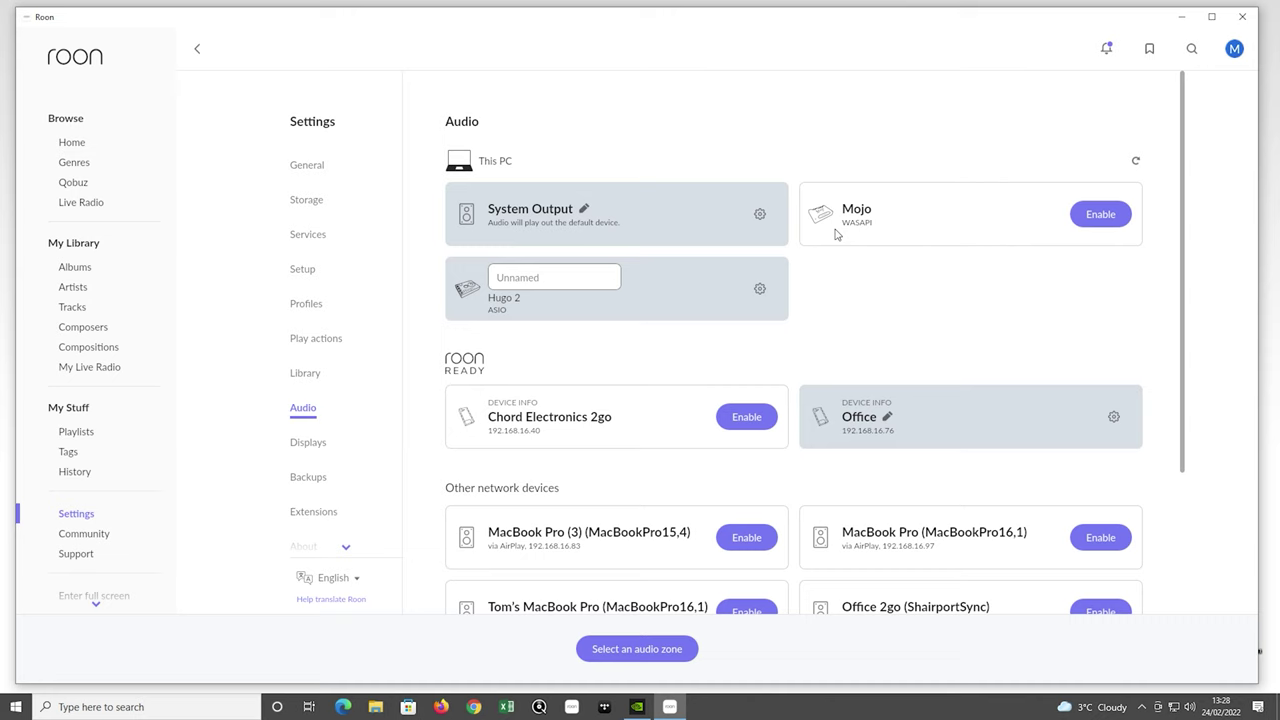
{"action": "left_click", "coordinate": [686, 649]}
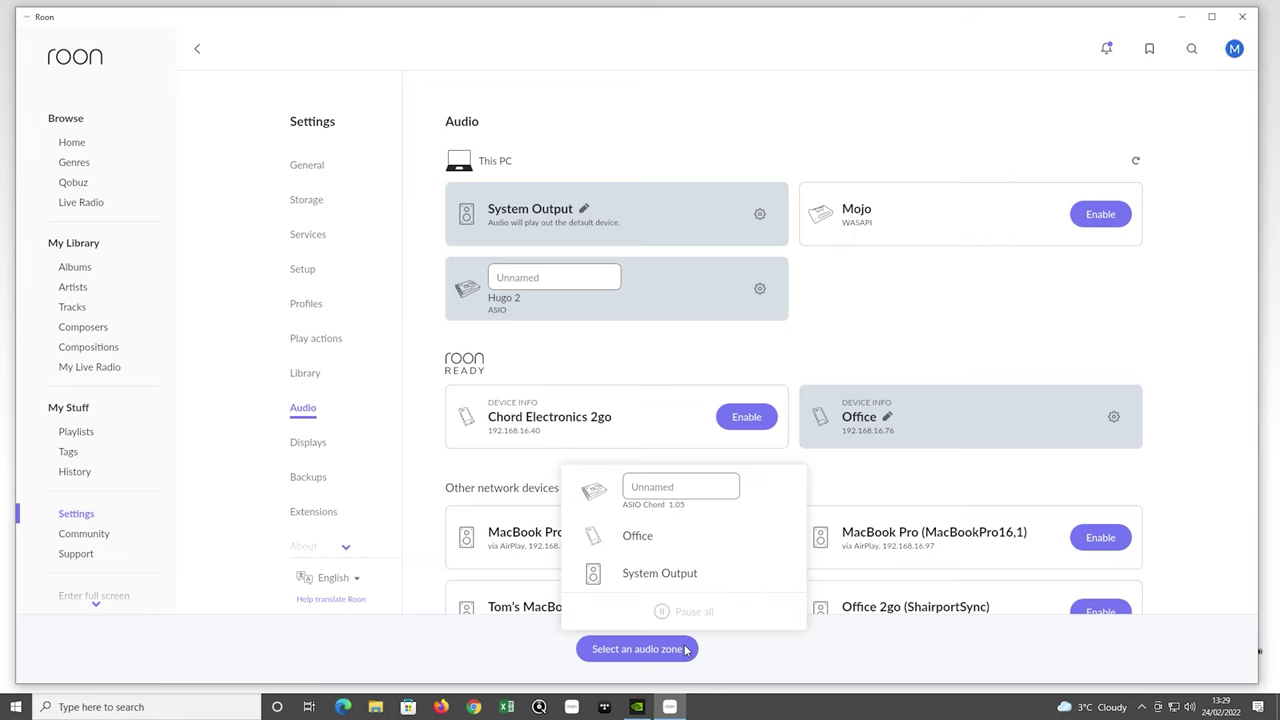
{"action": "left_click", "coordinate": [737, 497]}
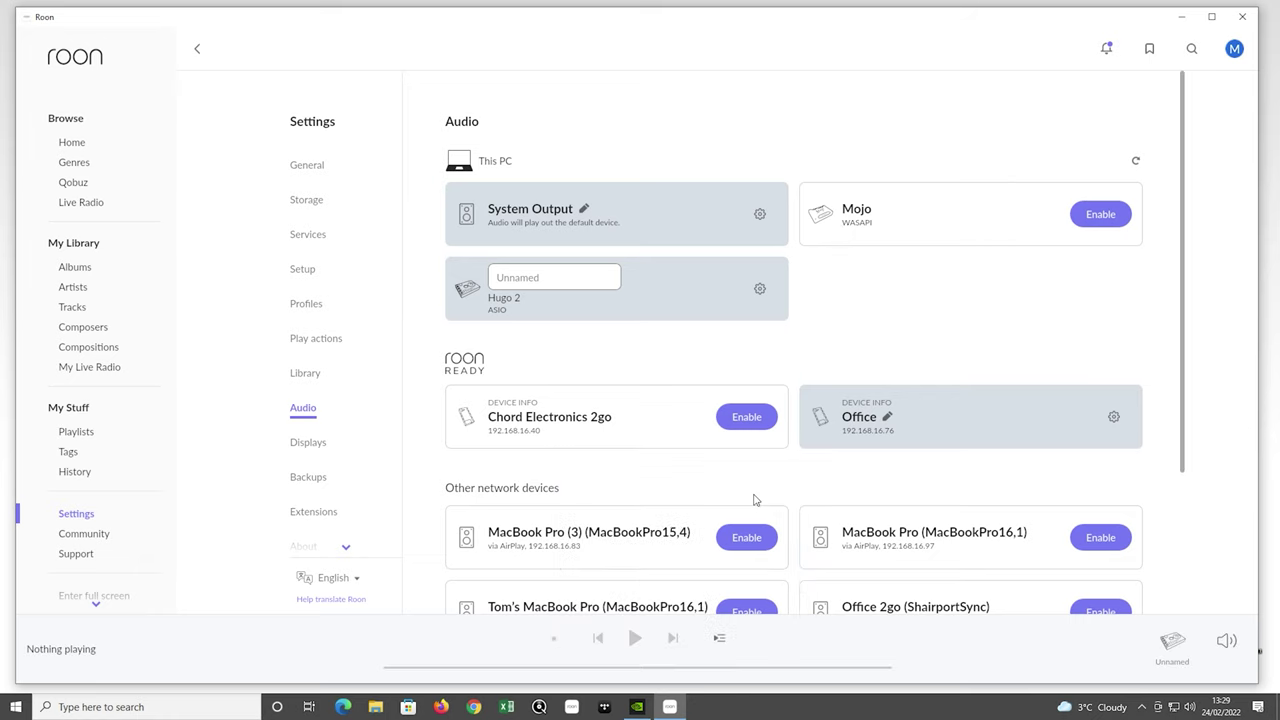
Step: Play Khruangbin's Mordechai from Roon Home and show the lossless FLAC 96kHz 24bit signal path
{"action": "left_click", "coordinate": [80, 143]}
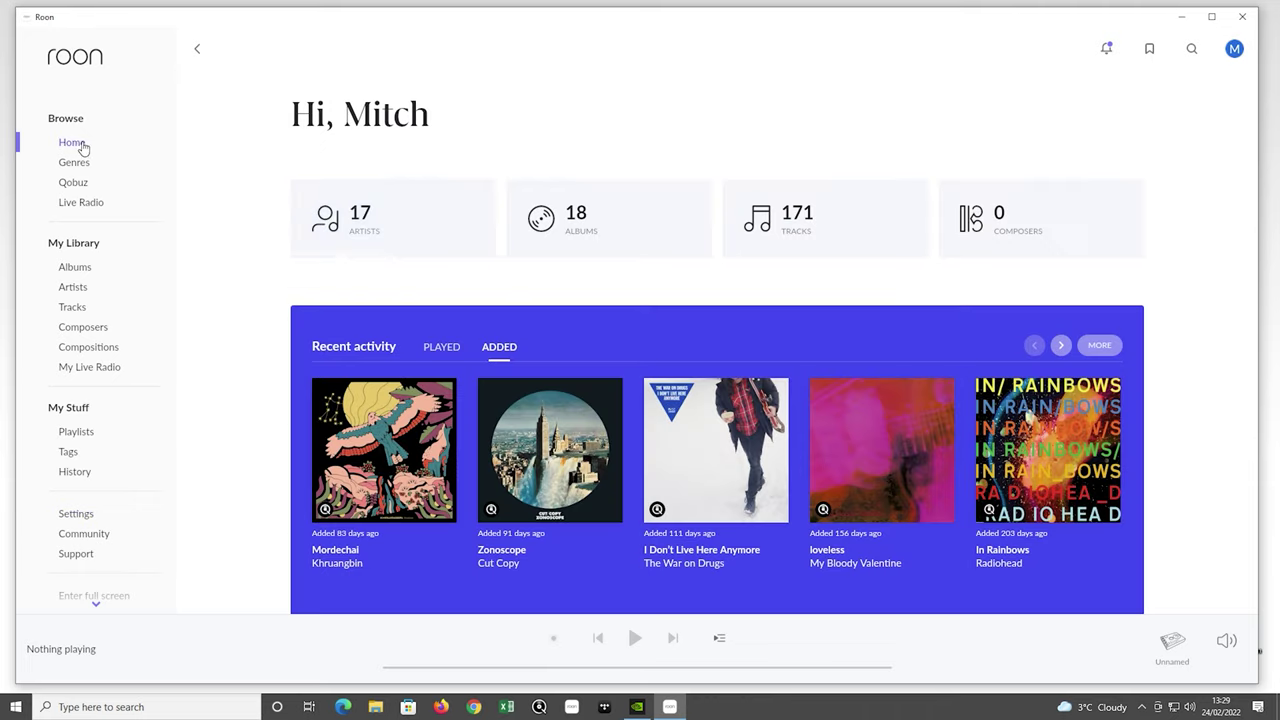
{"action": "left_click", "coordinate": [443, 464]}
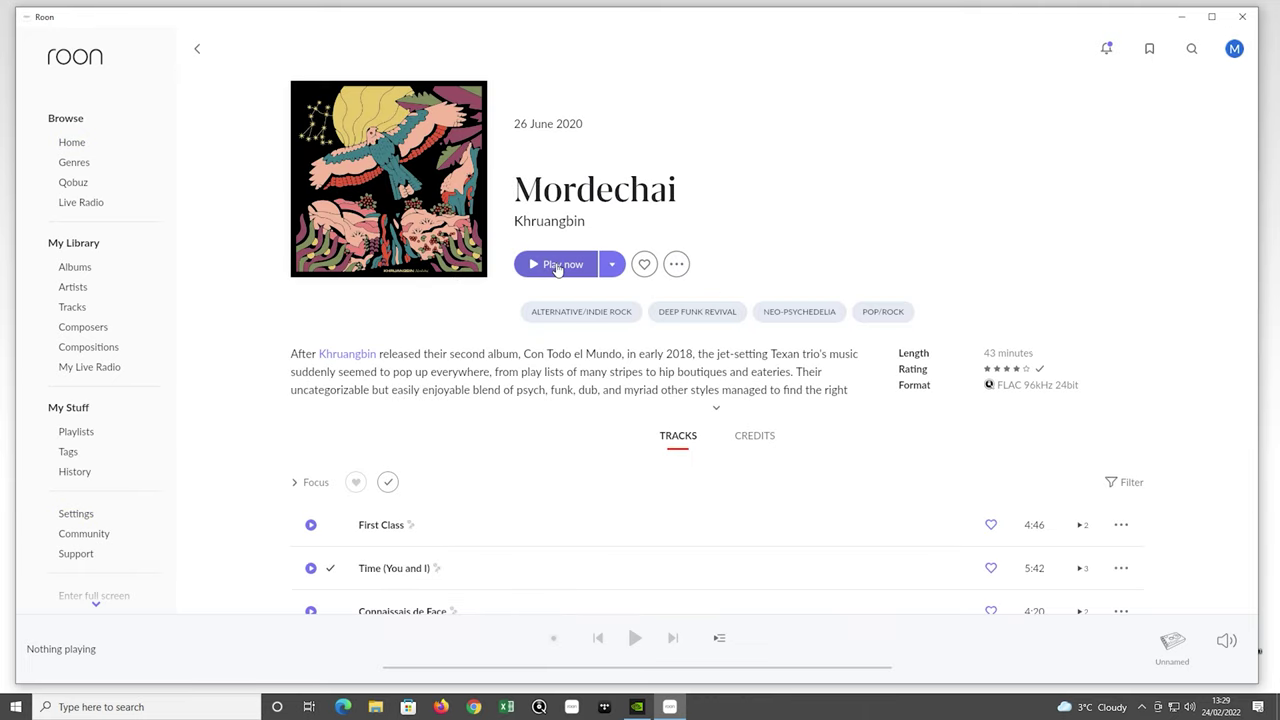
{"action": "left_click", "coordinate": [553, 264]}
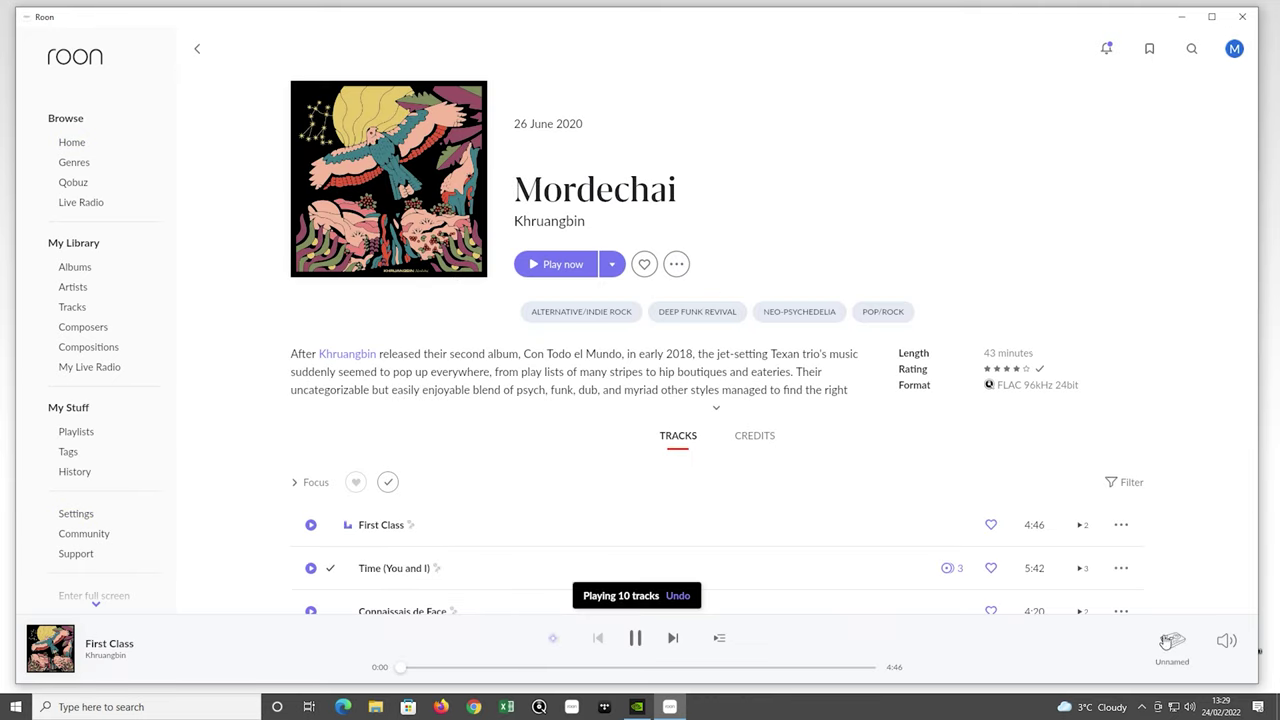
{"action": "left_click", "coordinate": [552, 638]}
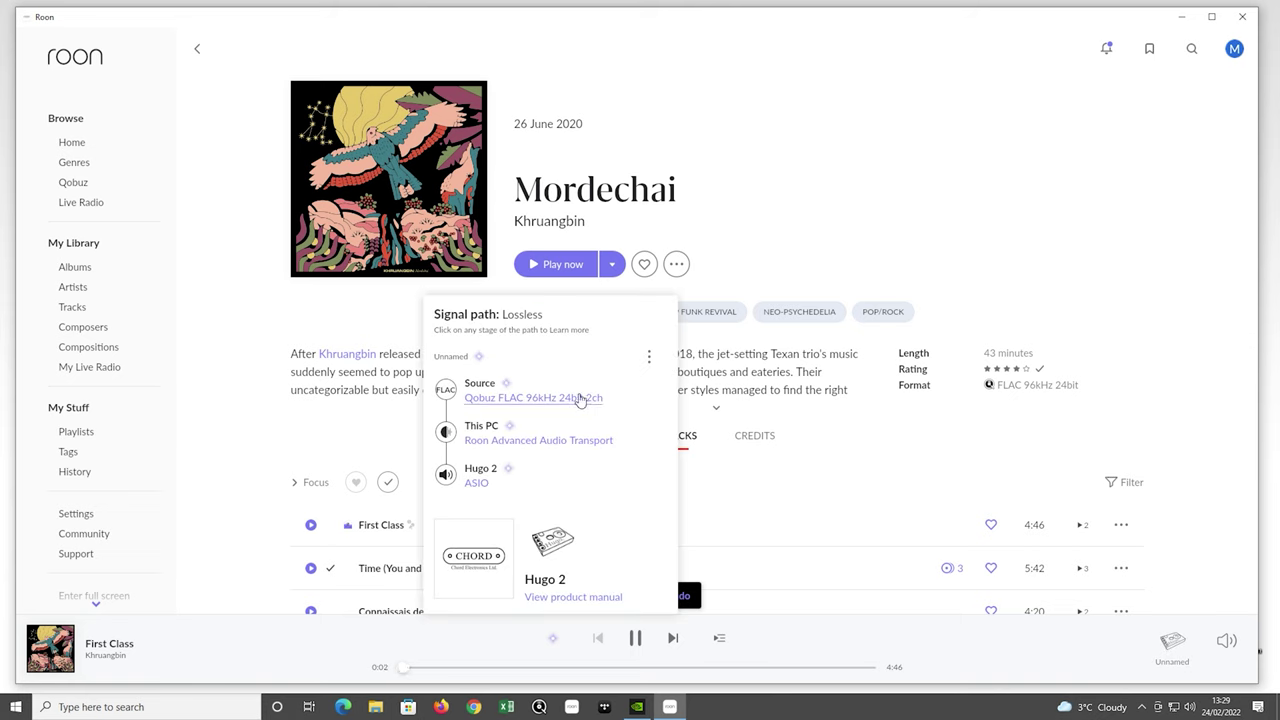